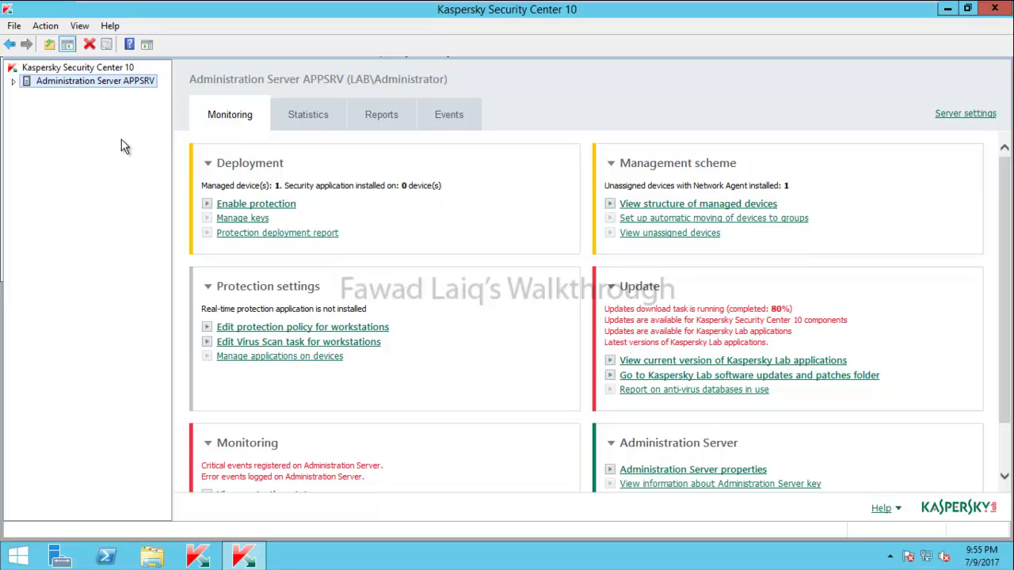
# Open the installation packages under the Administration Server's Advanced, Remote installation branch
pyautogui.click(14, 82)
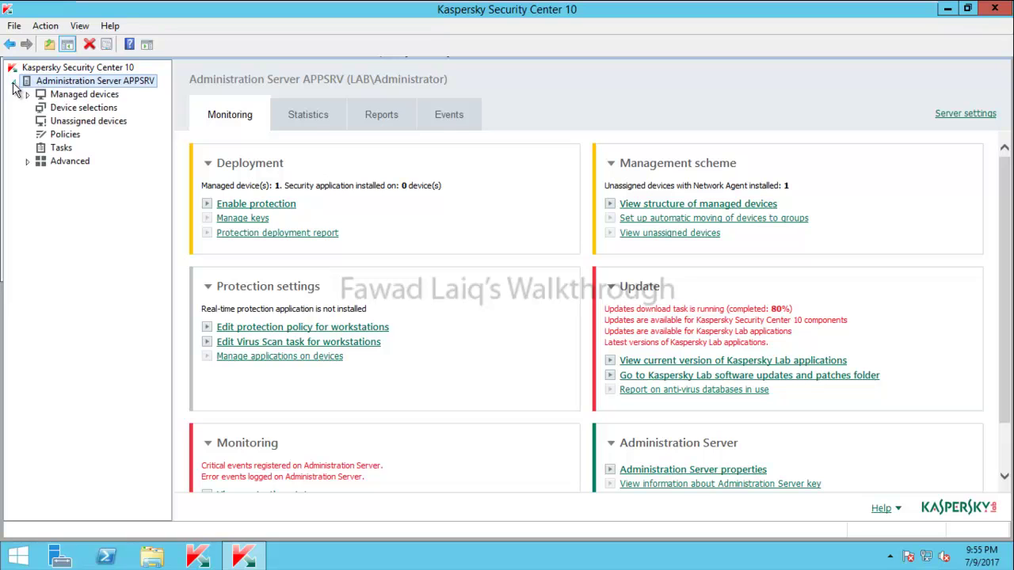
pyautogui.click(27, 161)
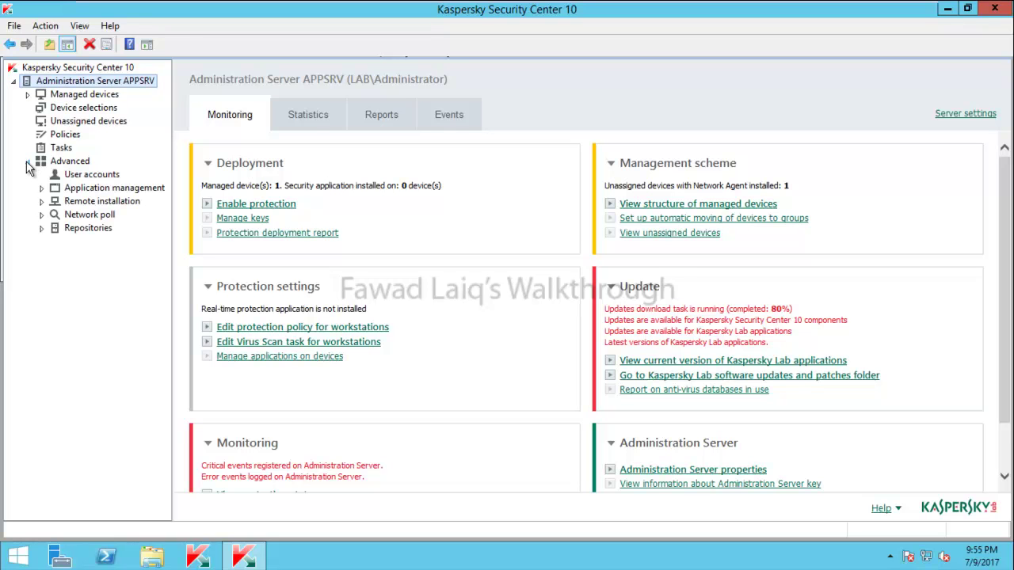
pyautogui.click(41, 201)
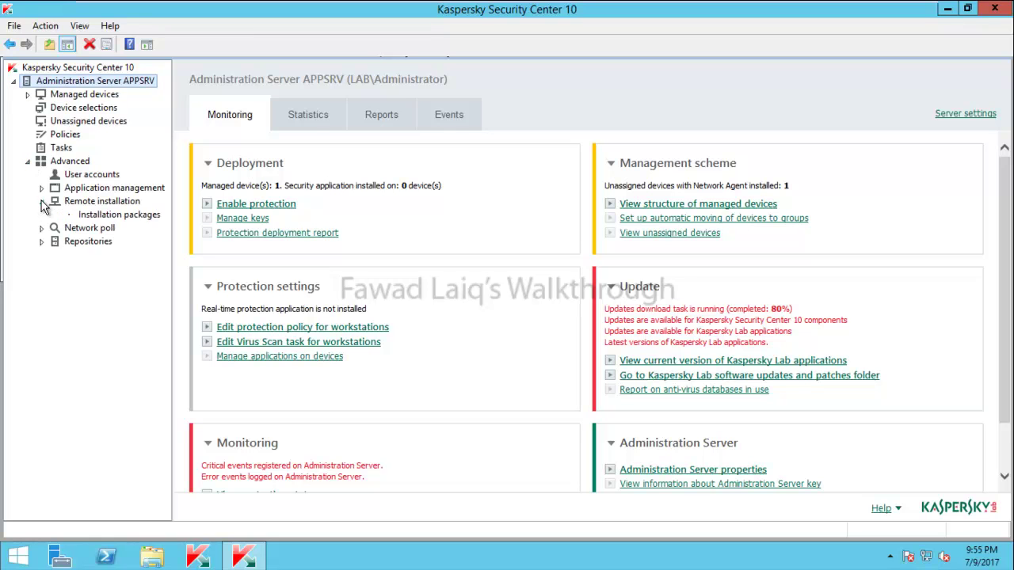
pyautogui.click(103, 218)
# Widen the Name column of the installation packages list so the full package names fit
pyautogui.click(385, 223)
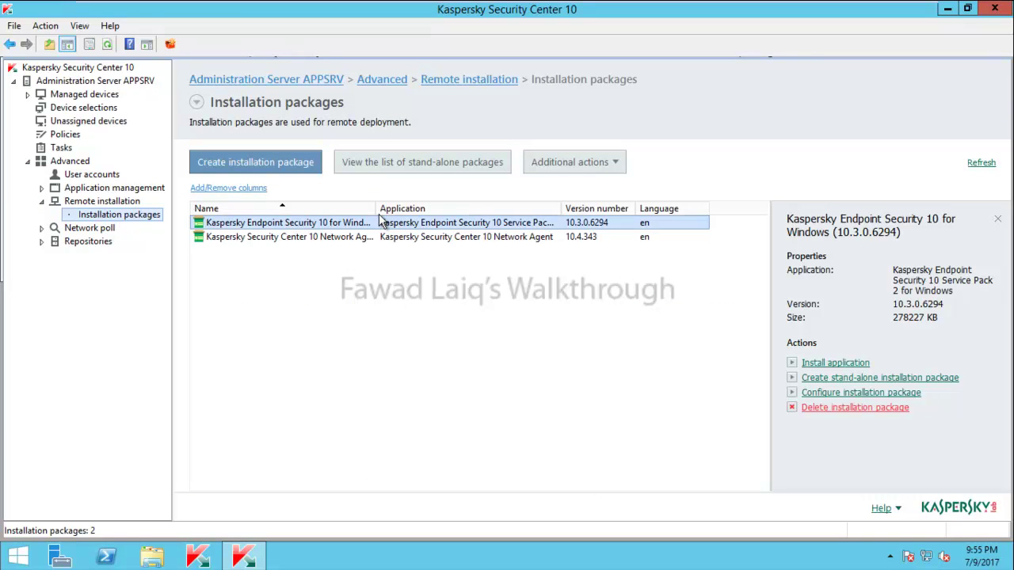
pyautogui.moveTo(514, 214); pyautogui.dragTo(515, 214)
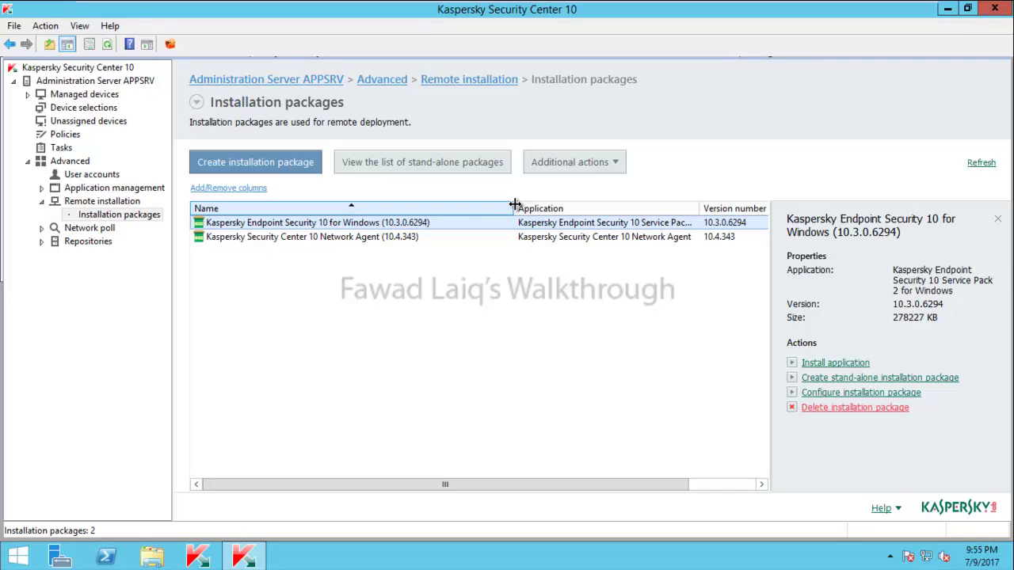
pyautogui.moveTo(515, 206); pyautogui.dragTo(480, 204)
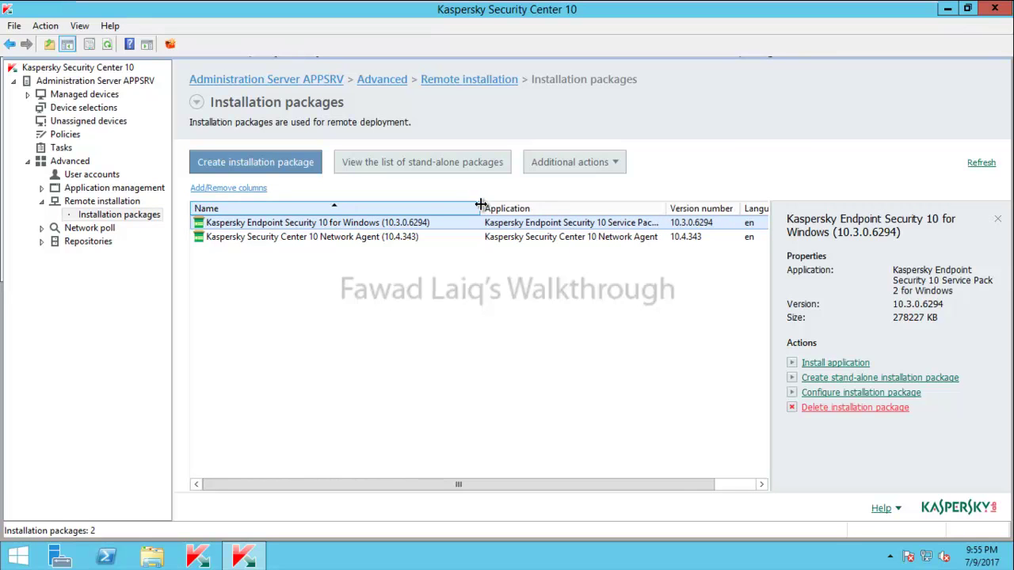
# Start a stand-alone installation package for Kaspersky Endpoint Security 10 for Windows, including Kaspersky Security Center 10 Network Agent (10.4.343)
pyautogui.rightClick(321, 226)
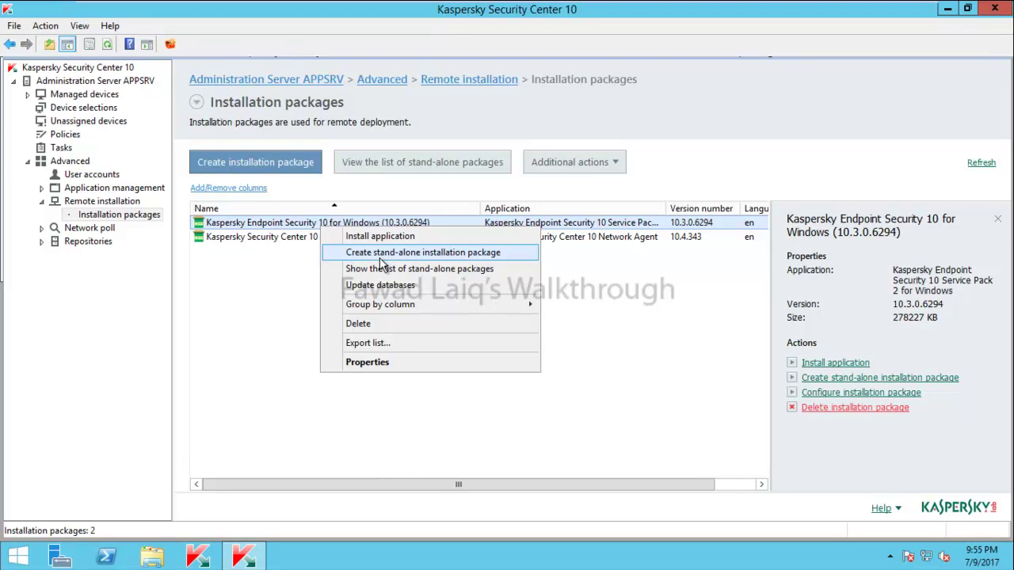
pyautogui.click(380, 253)
pyautogui.click(336, 190)
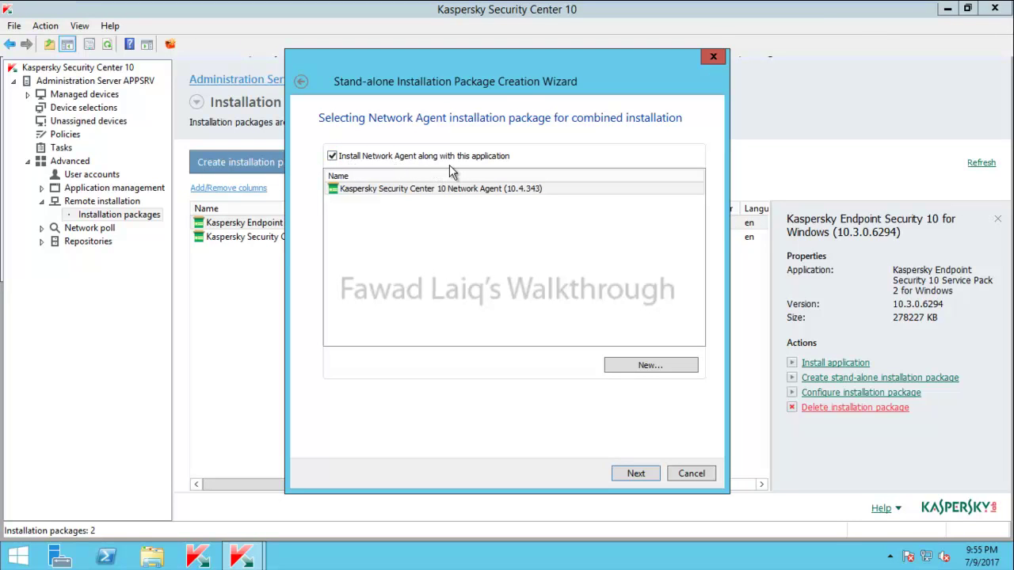
pyautogui.click(385, 190)
pyautogui.click(635, 474)
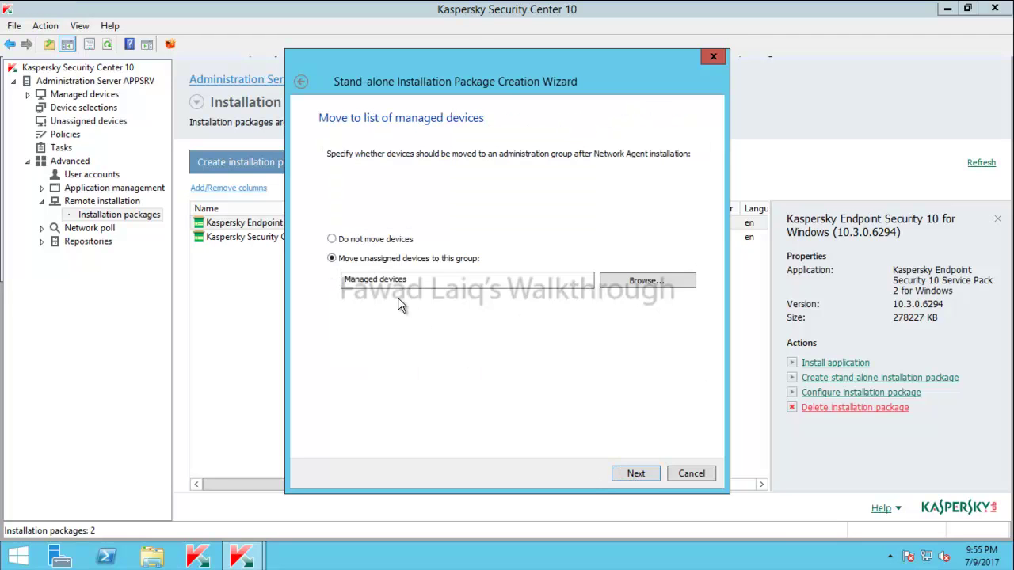
# Have unassigned devices moved to the group Managed devices\IT HelpDesk after Network Agent installation
pyautogui.click(657, 287)
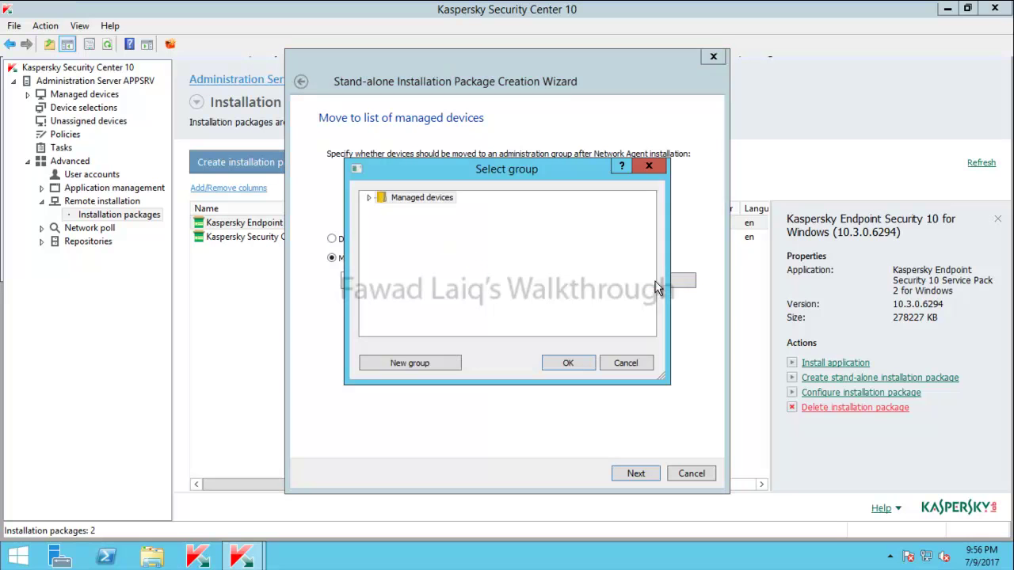
pyautogui.click(370, 200)
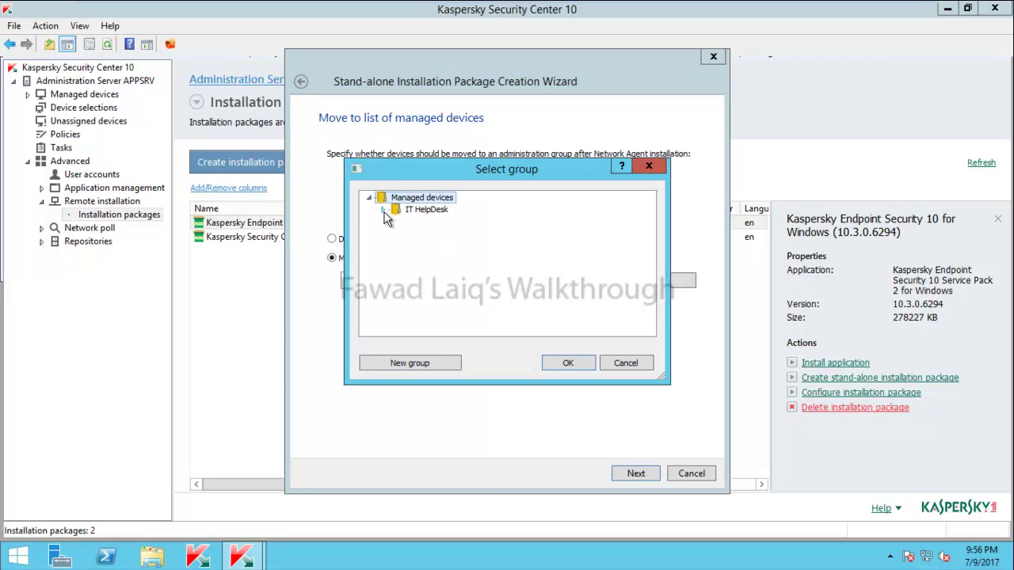
pyautogui.click(417, 211)
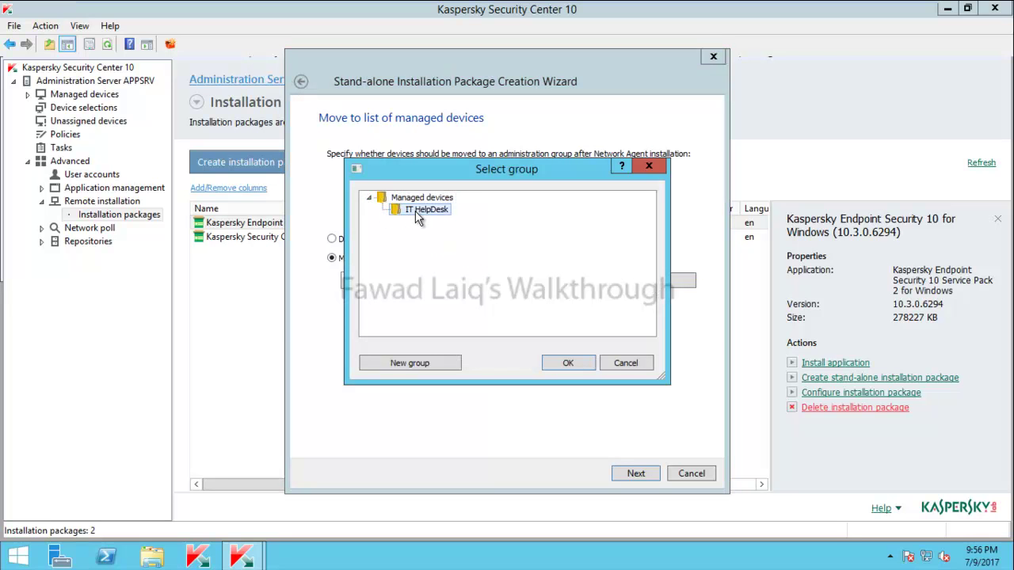
pyautogui.click(577, 358)
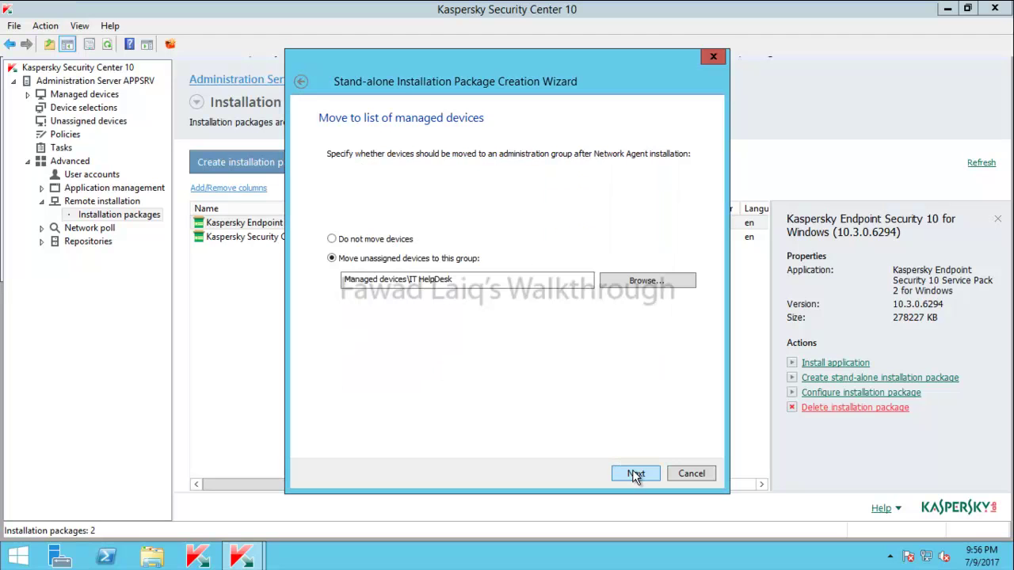
pyautogui.click(634, 474)
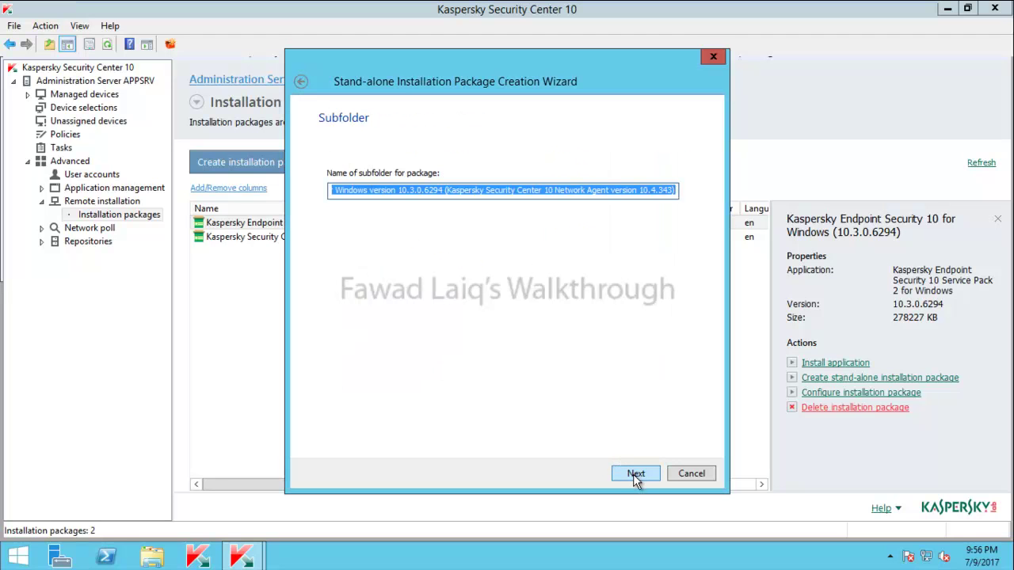
# Review the proposed package subfolder name from its end back to its beginning
pyautogui.click(413, 193)
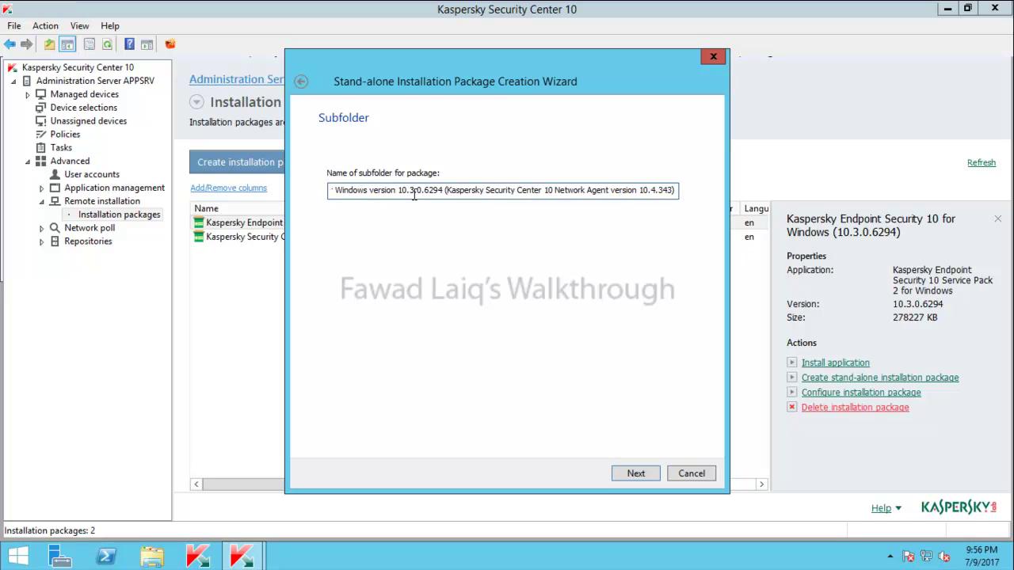
pyautogui.press('Left')
pyautogui.press('Left')
pyautogui.press('Left')
pyautogui.press('Left')
pyautogui.press('Left')
pyautogui.press('Left')
pyautogui.press('Left')
pyautogui.press('Left')
pyautogui.press('Left')
pyautogui.press('Left')
pyautogui.press('Left')
pyautogui.press('Left')
pyautogui.press('Left')
pyautogui.press('Left')
pyautogui.press('Left')
pyautogui.press('Left')
pyautogui.press('Left')
pyautogui.press('Left')
pyautogui.press('Left')
pyautogui.press('Left')
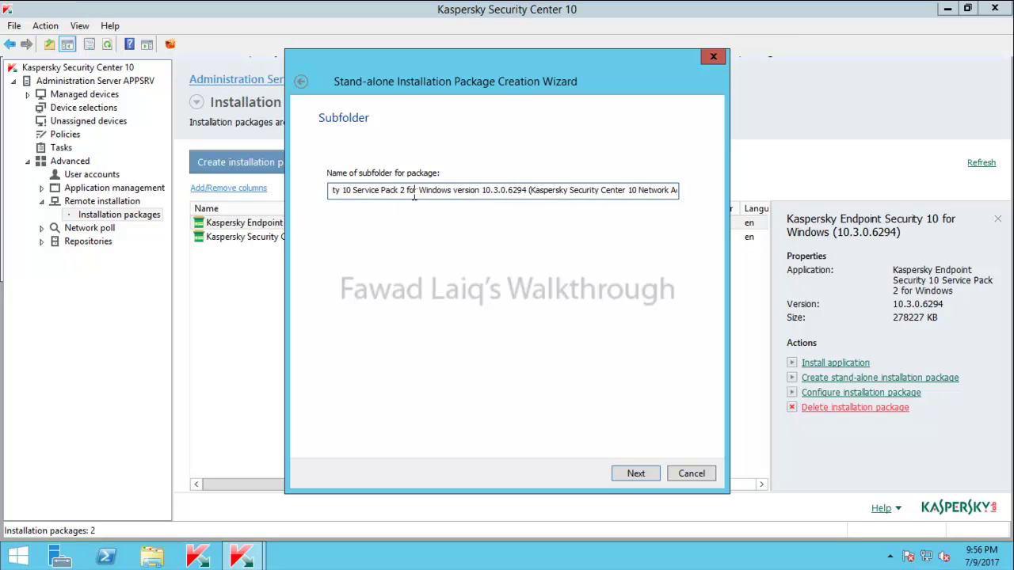
pyautogui.press('Left')
pyautogui.press('Left')
pyautogui.press('Left')
pyautogui.press('Left')
pyautogui.press('Left')
pyautogui.press('Left')
pyautogui.press('Left')
pyautogui.press('Left')
pyautogui.press('Left')
pyautogui.press('Left')
pyautogui.press('Left')
pyautogui.press('Left')
pyautogui.press('Left')
pyautogui.press('Left')
pyautogui.press('Left')
pyautogui.press('Left')
pyautogui.press('Left')
pyautogui.press('Left')
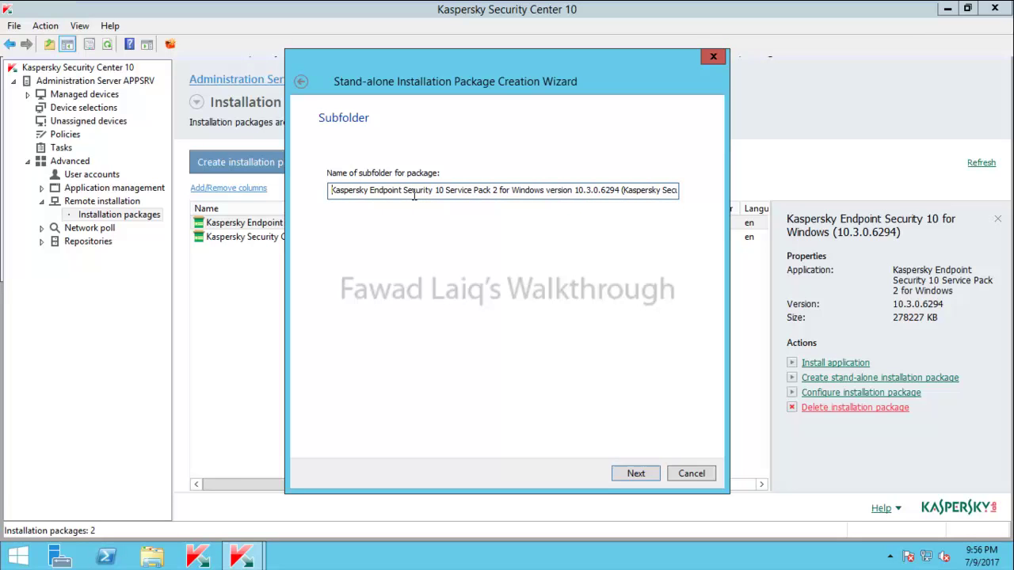
# Accept the default subfolder name, generate the stand-alone package, and finish the creation wizard
pyautogui.click(649, 473)
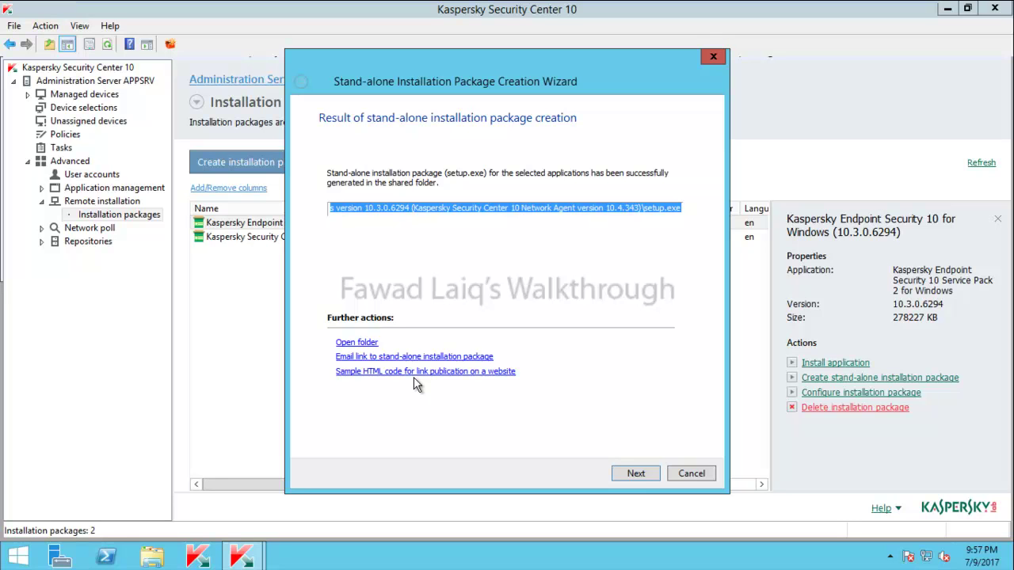
pyautogui.click(640, 473)
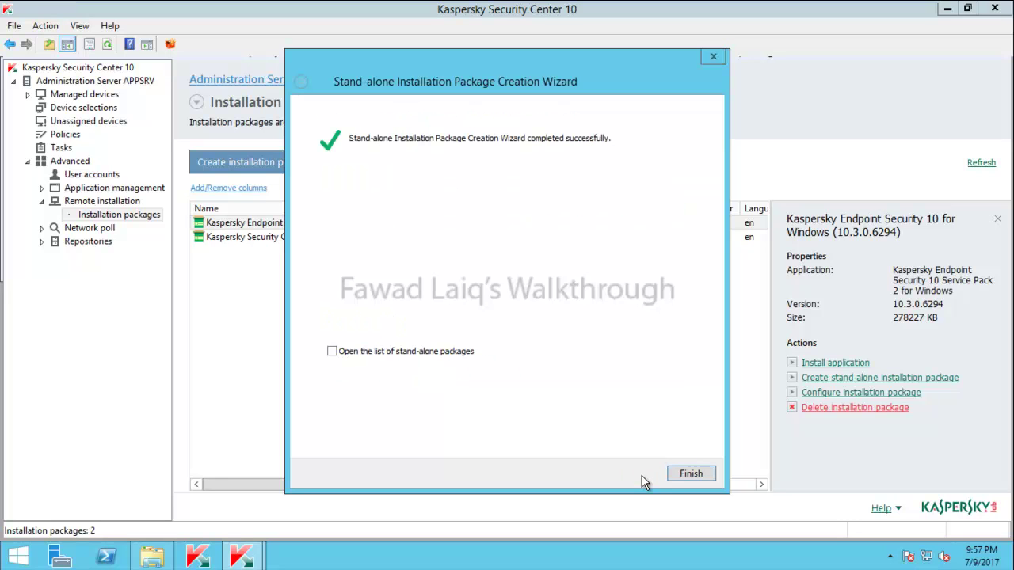
pyautogui.click(691, 474)
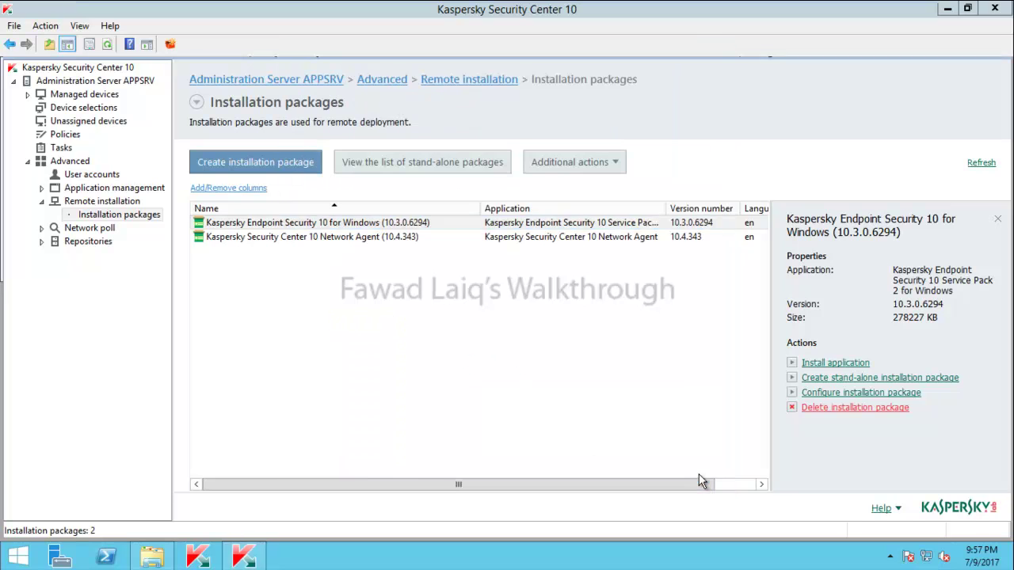
# Expand the Managed devices group and open its IT HelpDesk subgroup
pyautogui.click(27, 94)
pyautogui.click(84, 109)
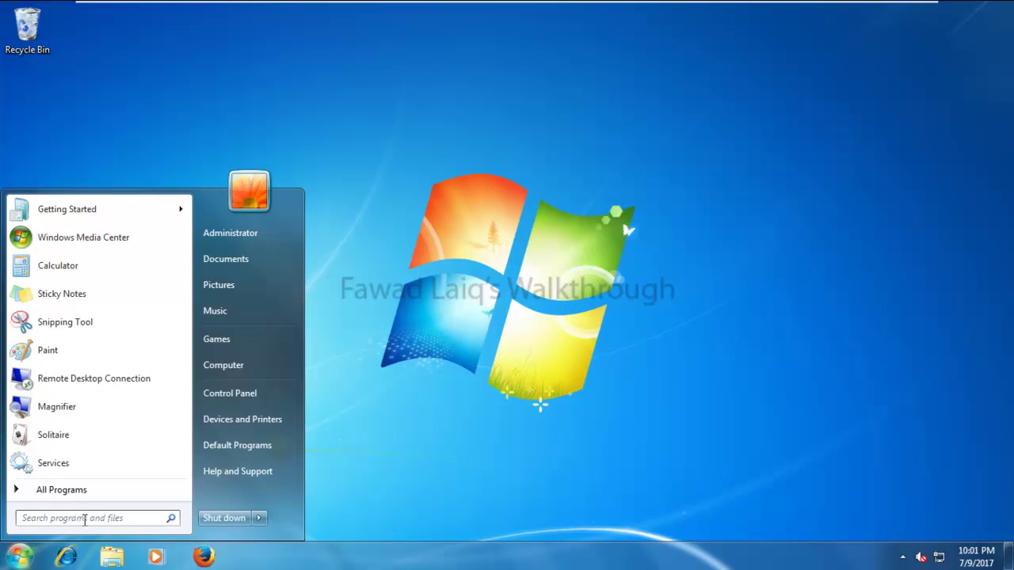
# On the Windows 7 machine, open the PkgInst folder in the network share \\appsrv\KLSHARE
pyautogui.click(84, 519)
pyautogui.write('\\\\')
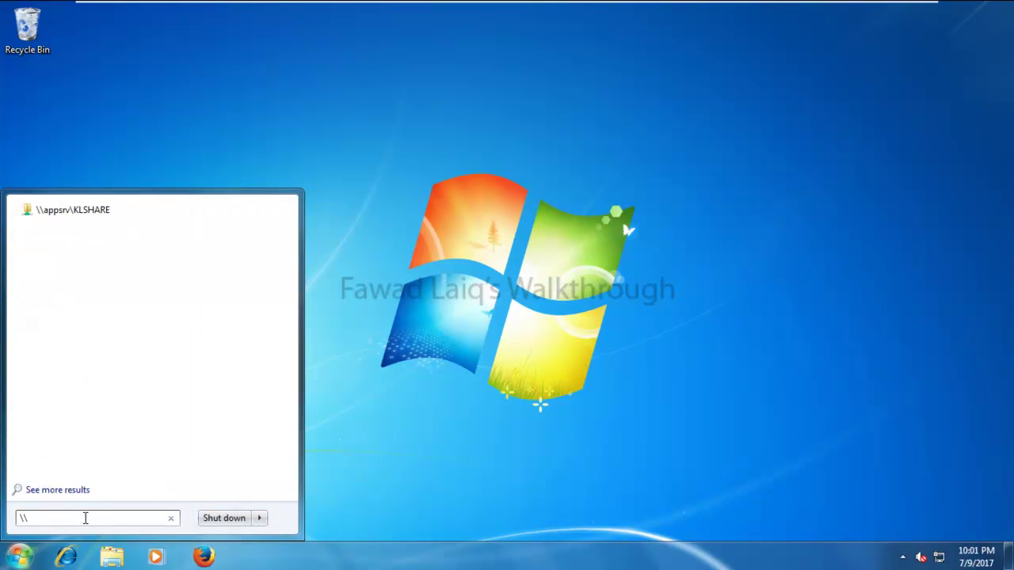
pyautogui.click(90, 210)
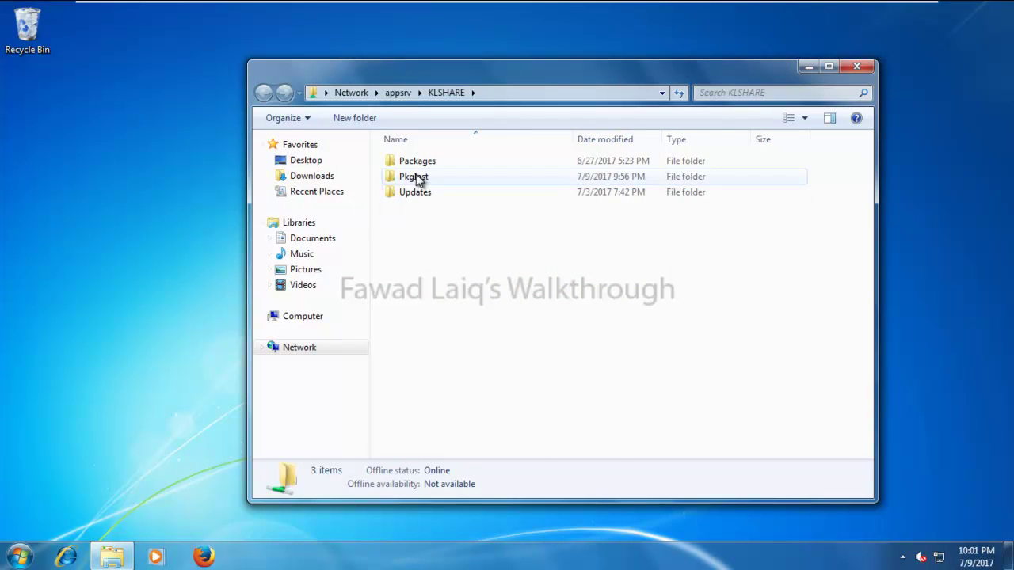
pyautogui.doubleClick(418, 179)
# Copy the Kaspersky Endpoint Security 10 Service Pack 2 package folder from PkgInst to the desktop, and close the share window
pyautogui.rightClick(418, 161)
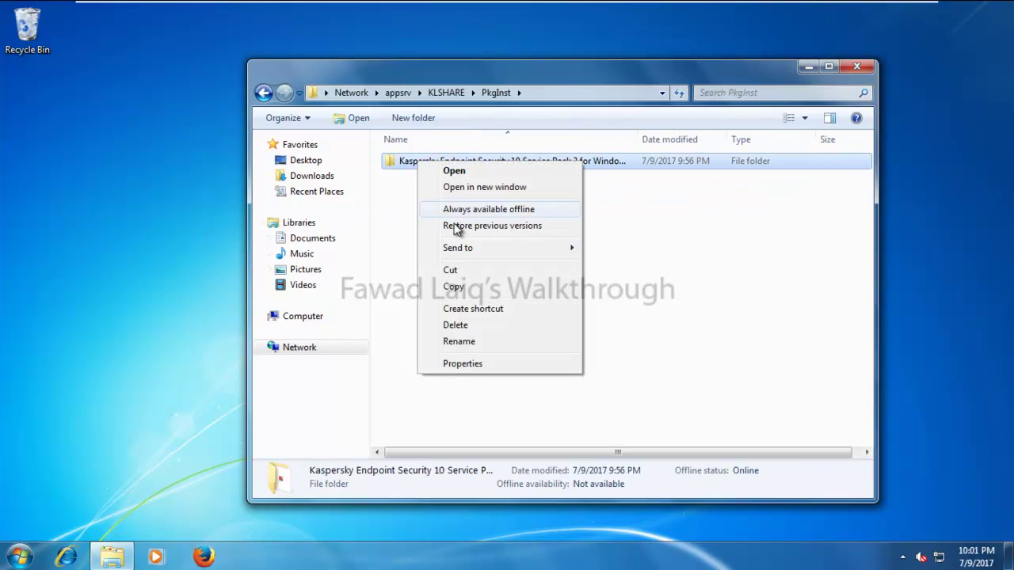
pyautogui.click(453, 287)
pyautogui.rightClick(90, 151)
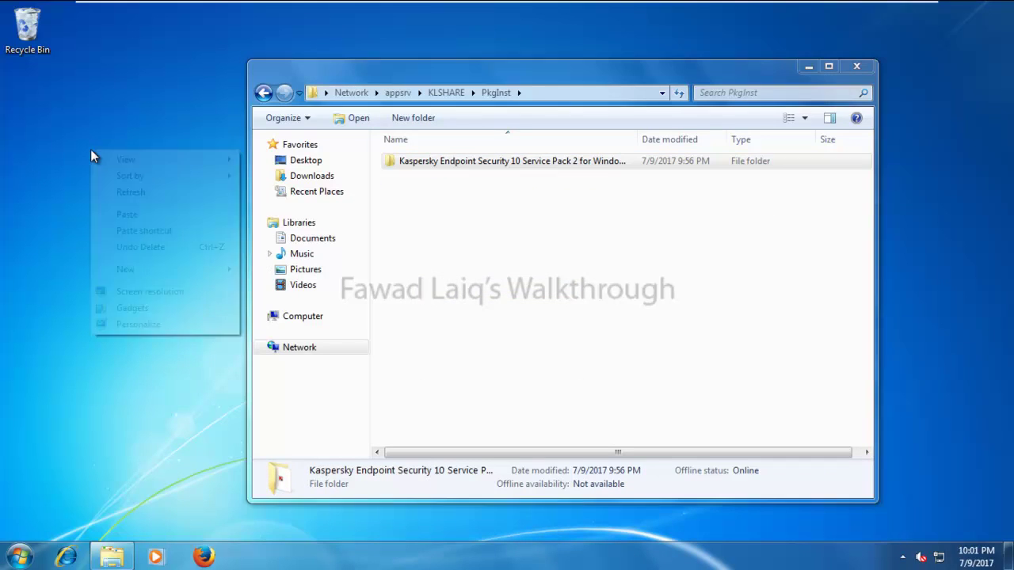
pyautogui.click(129, 215)
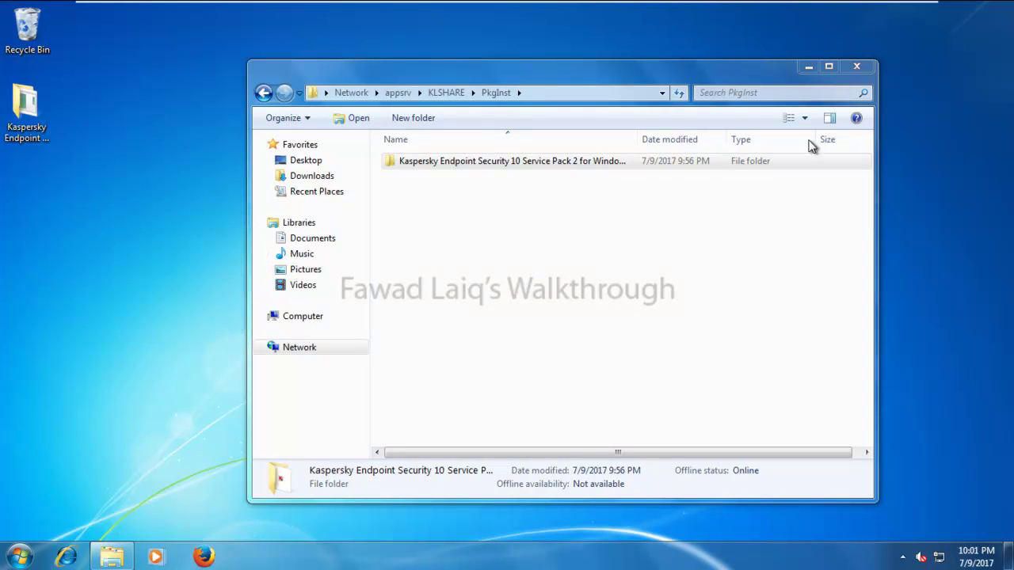
pyautogui.click(856, 68)
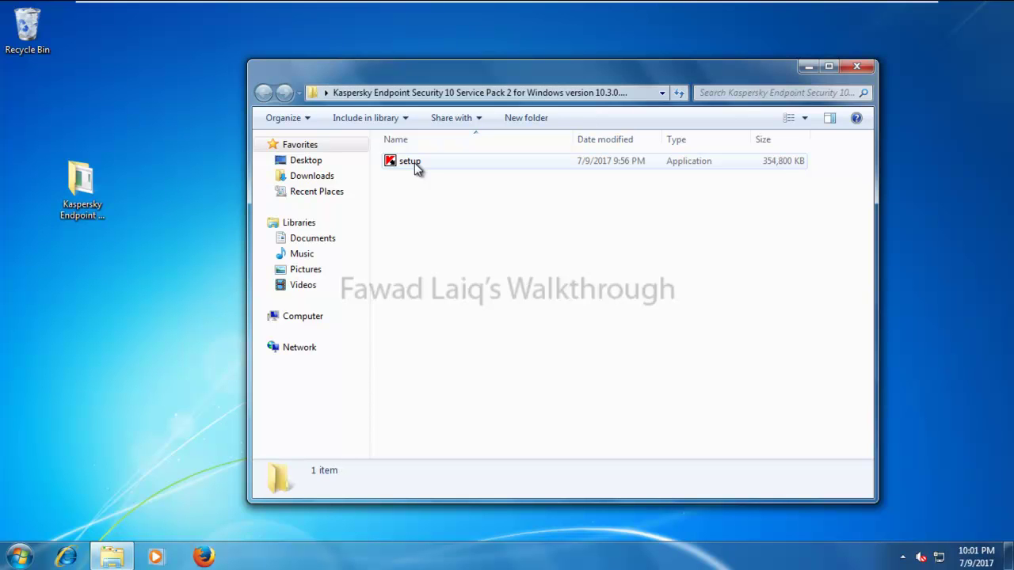
# Run setup from the copied package folder to install the Kaspersky applications, and close the installer and folder windows
pyautogui.doubleClick(414, 162)
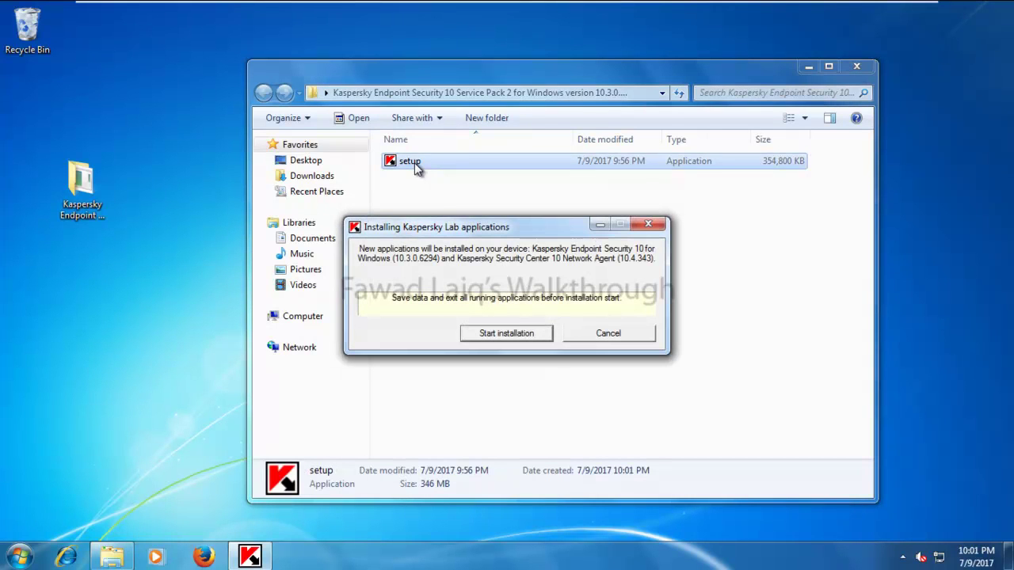
pyautogui.click(502, 334)
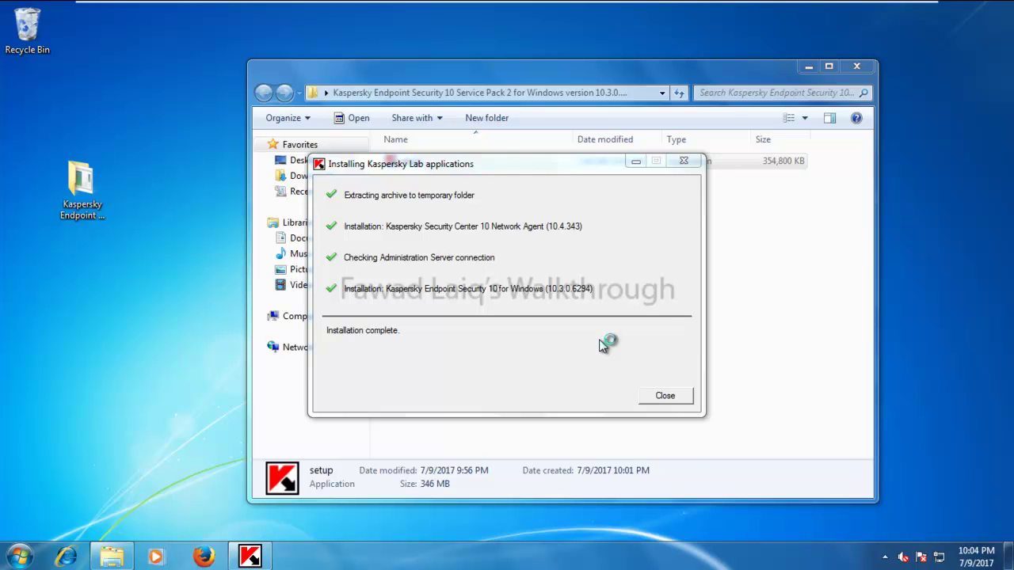
pyautogui.click(668, 398)
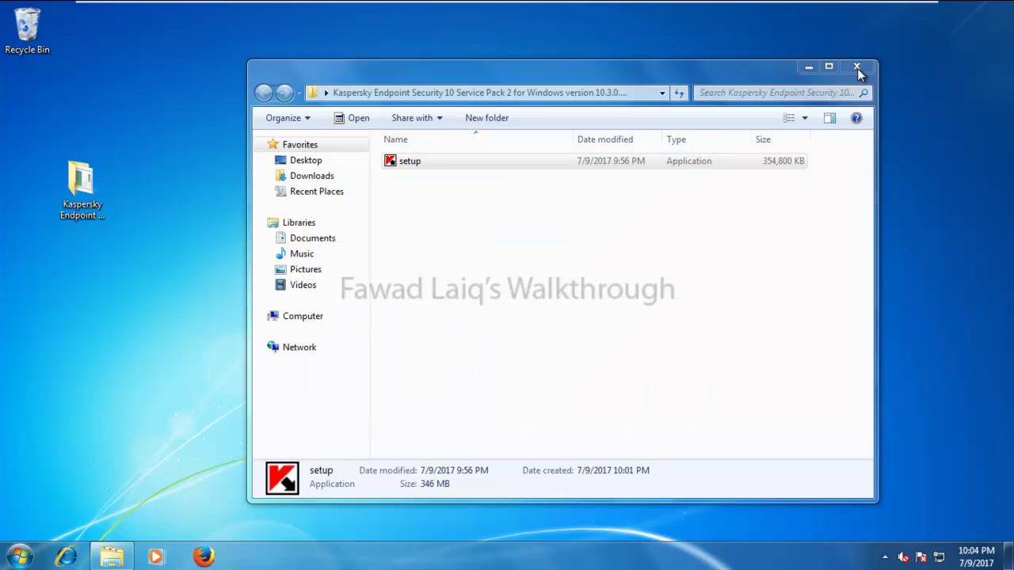
pyautogui.click(859, 67)
# Try to permanently delete the Kaspersky Endpoint Security package folder from the desktop
pyautogui.click(82, 183)
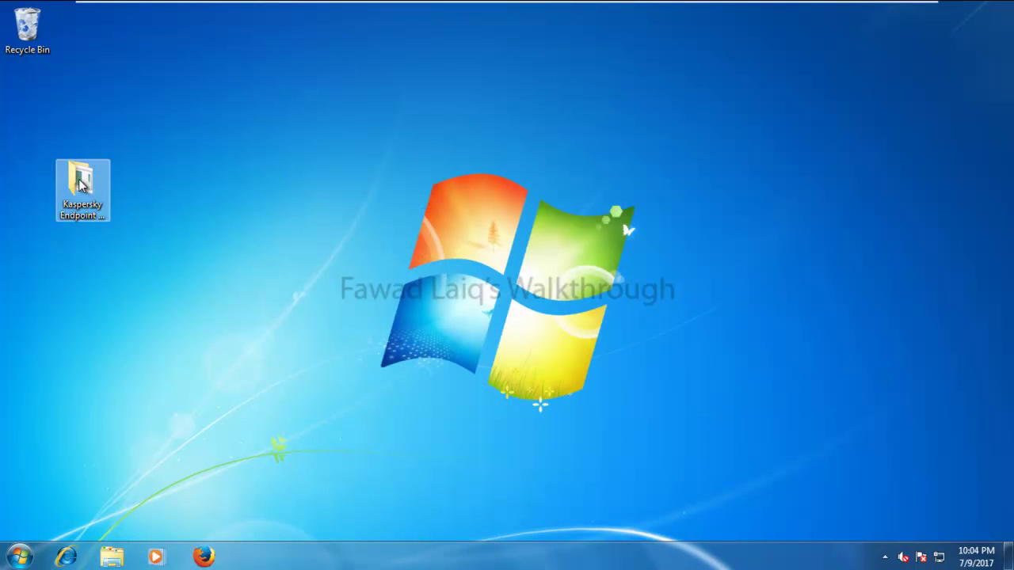
pyautogui.hotkey('shift', 'Delete')
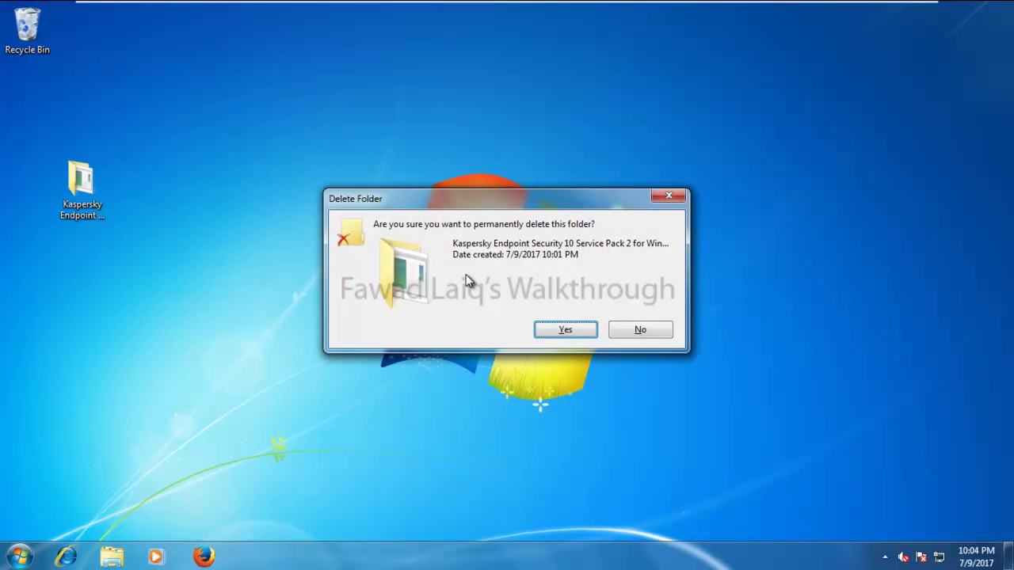
pyautogui.click(564, 329)
# Check the hidden notification area icons for the installed Kaspersky application
pyautogui.click(862, 559)
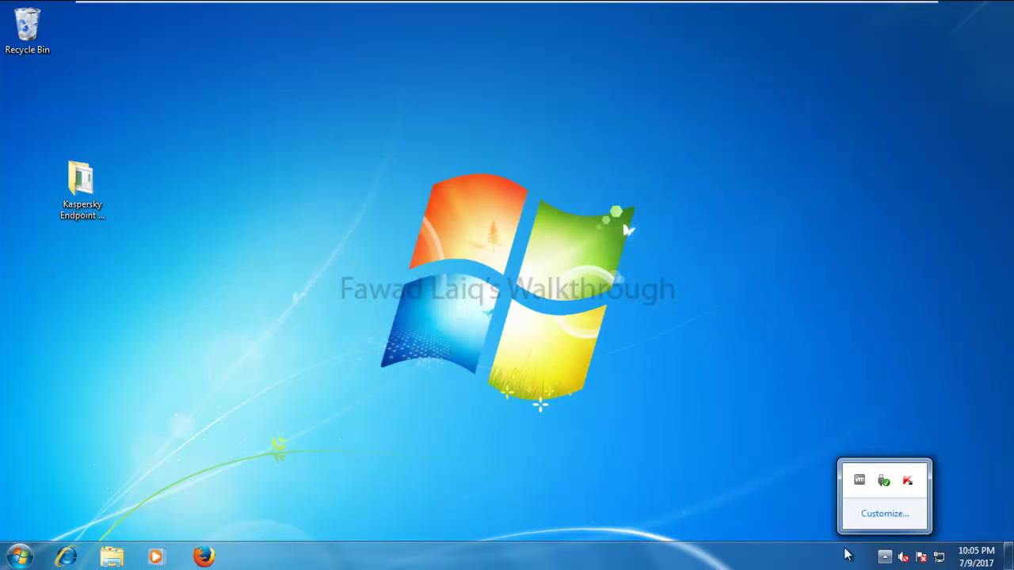
pyautogui.click(582, 411)
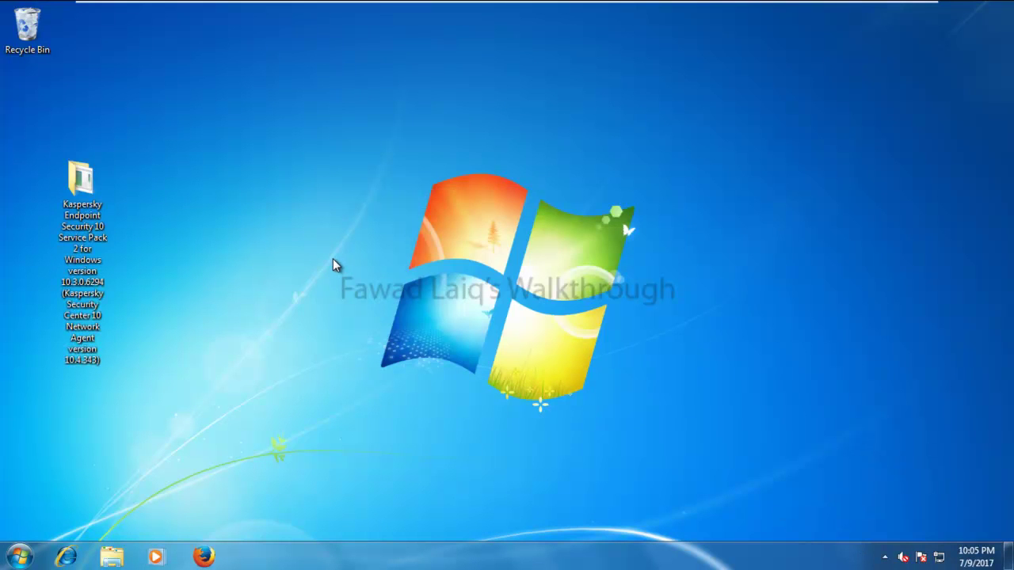
pyautogui.moveTo(345, 7)
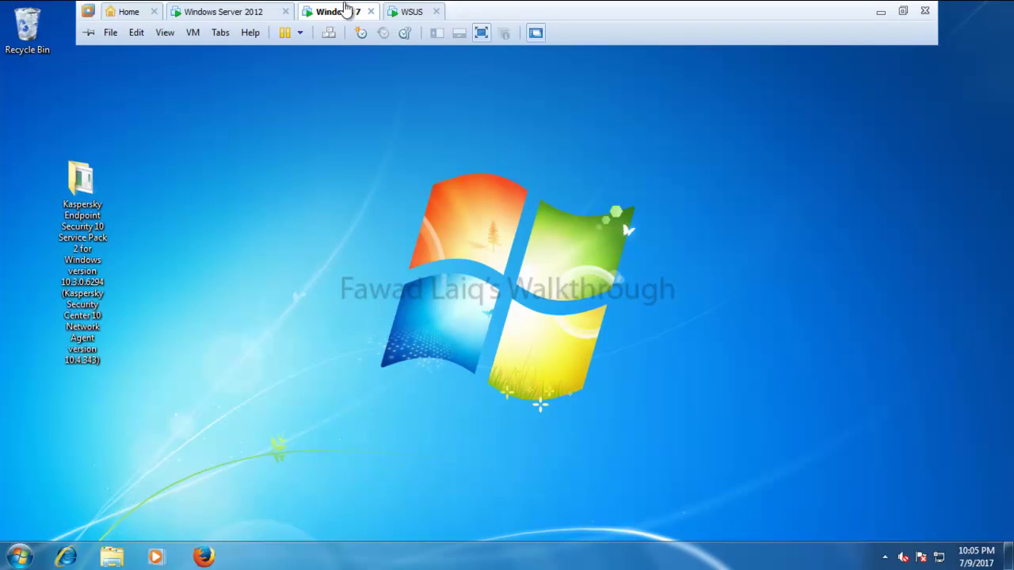
# Switch to the Windows Server 2012 machine and refresh the IT HelpDesk group's device list in Kaspersky Security Center
pyautogui.click(244, 14)
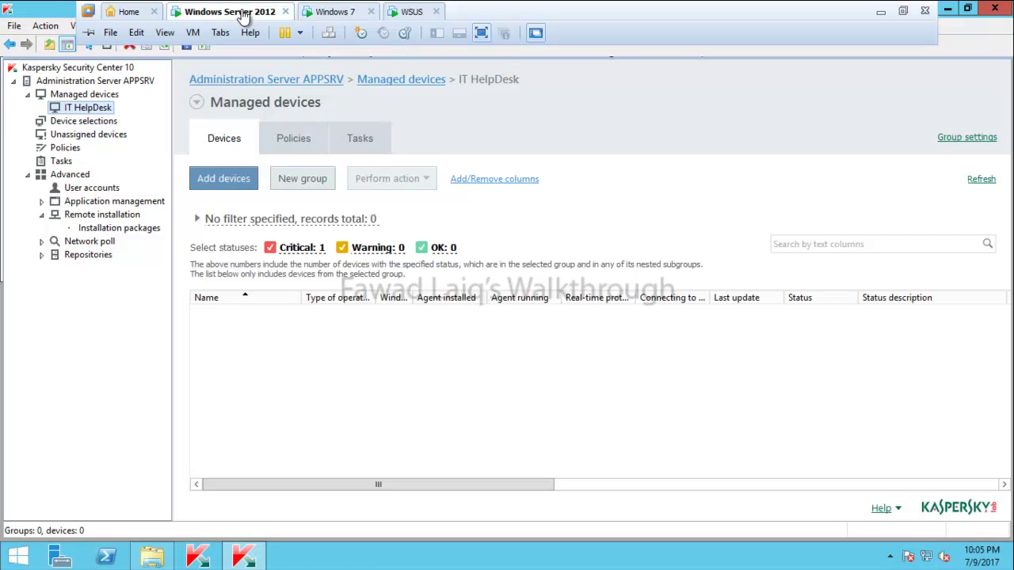
pyautogui.rightClick(373, 346)
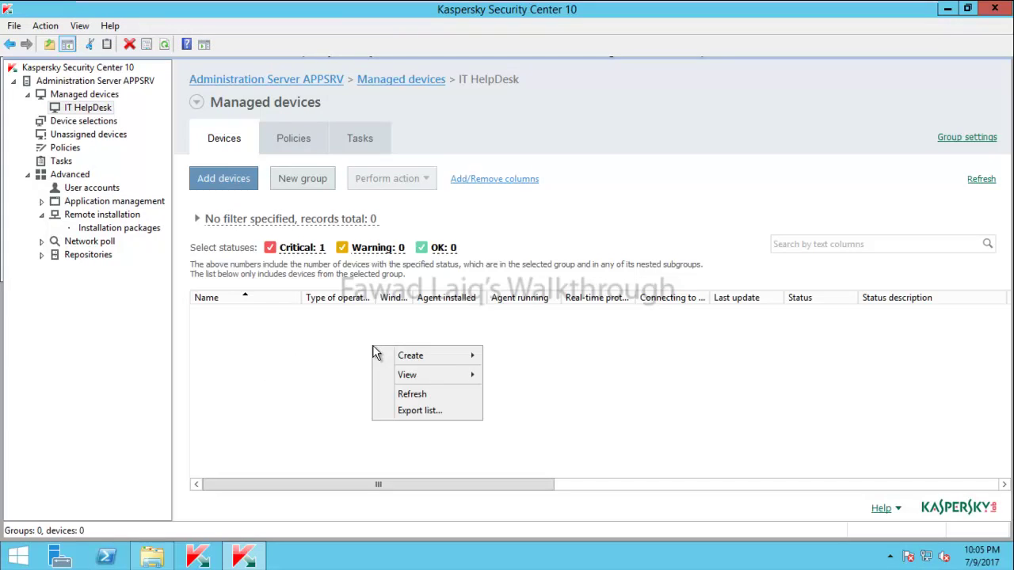
pyautogui.click(420, 396)
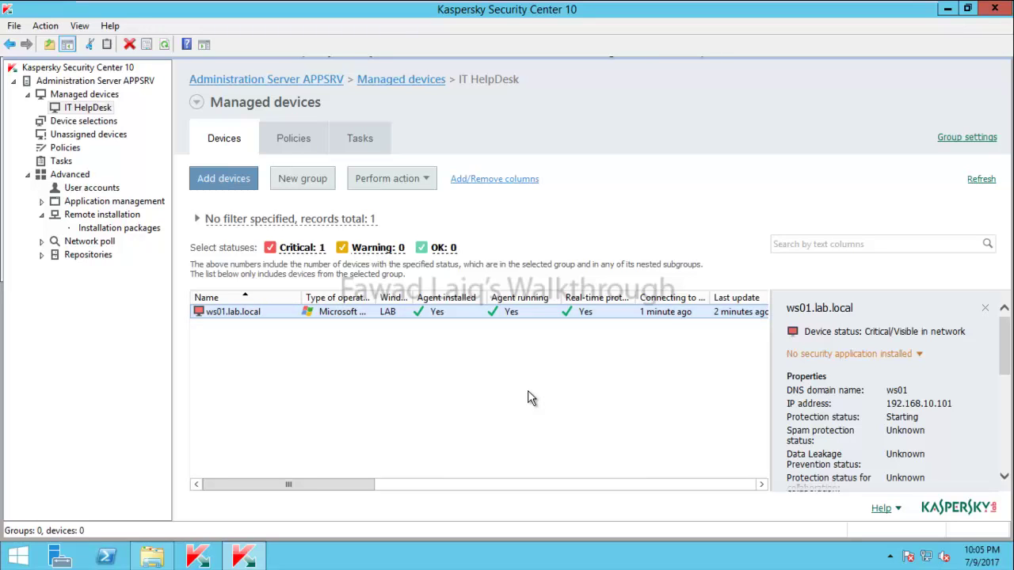
# Expand the status details of ws01.lab.local about its security application, and refresh the device list again to recheck the device's status
pyautogui.click(919, 354)
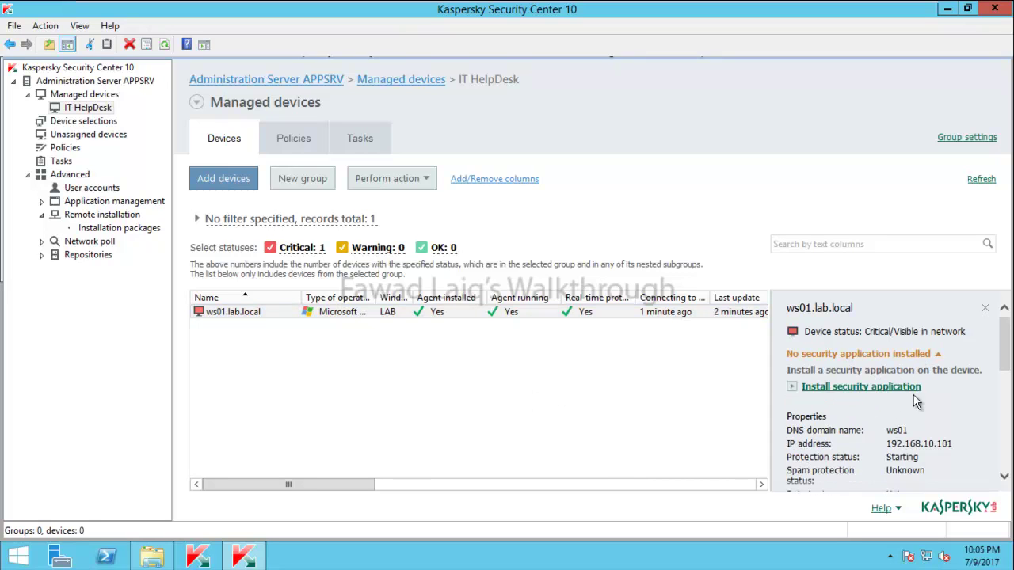
pyautogui.rightClick(339, 382)
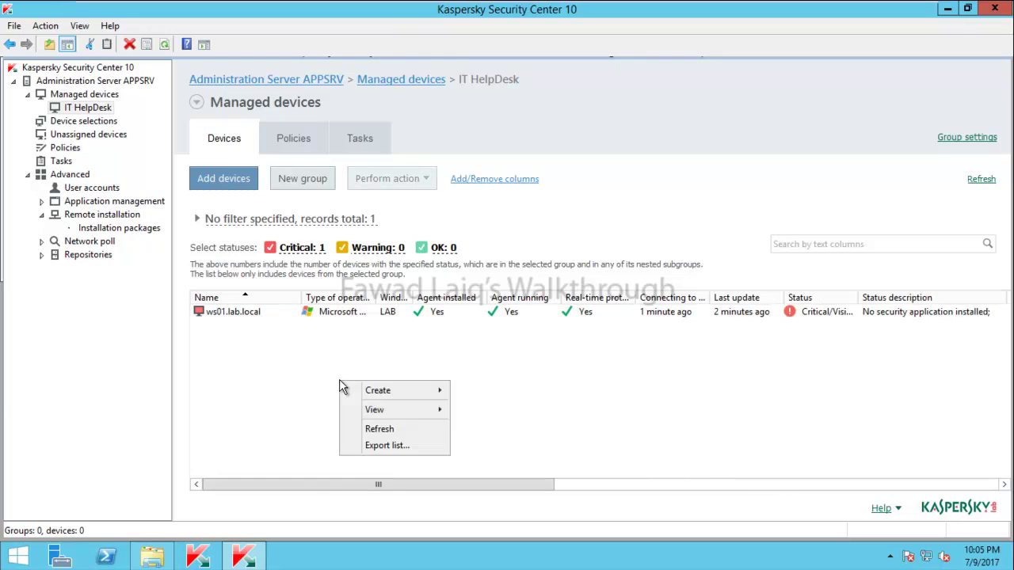
pyautogui.click(387, 430)
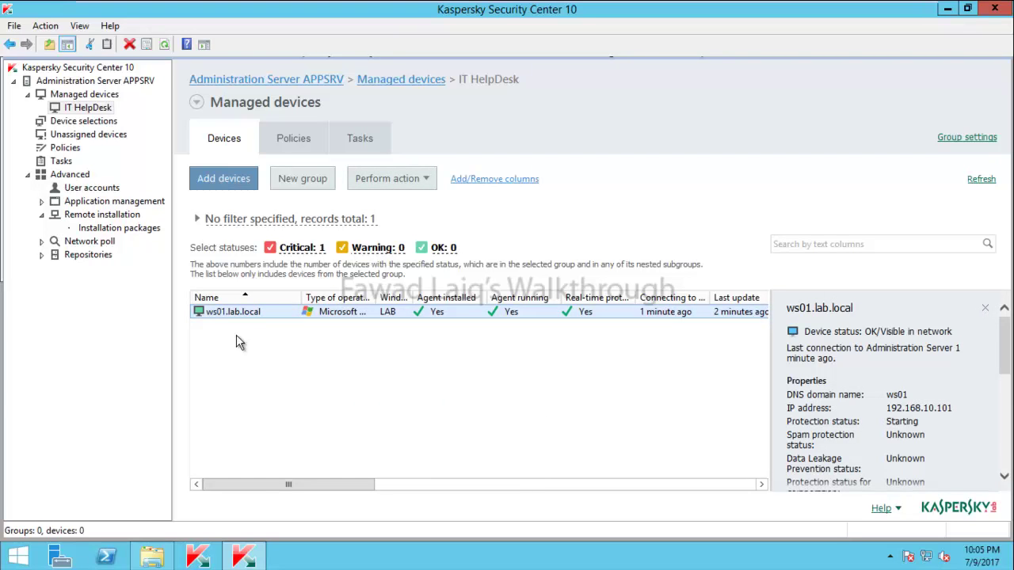